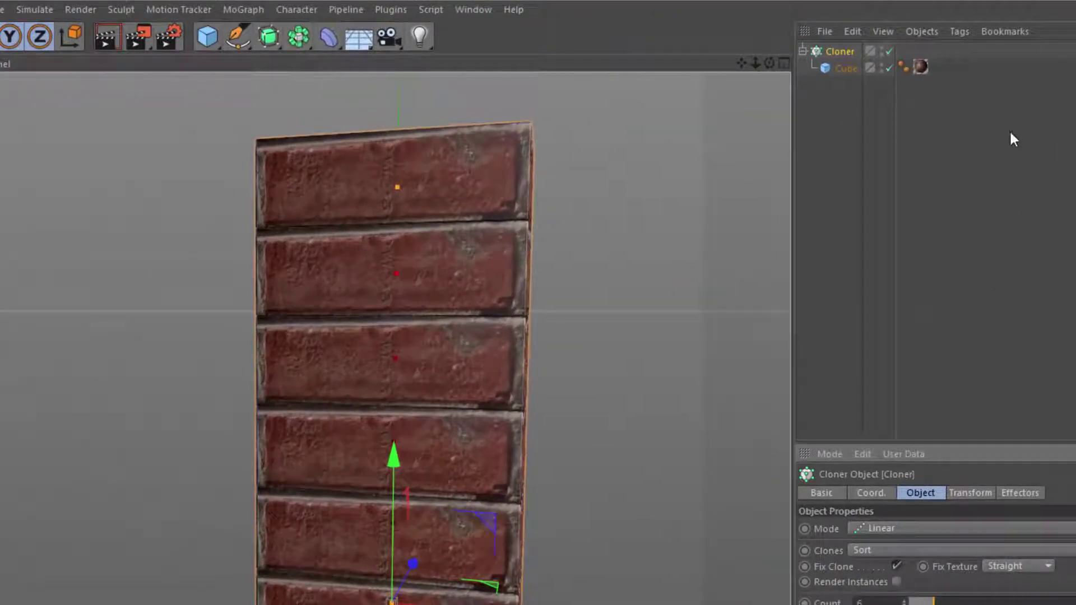
Step: Add a Formula effector from the MoGraph menu and check it appears in the Cloner's Effectors list
{"action": "left_click", "coordinate": [258, 10]}
{"action": "mouse_move", "coordinate": [255, 33]}
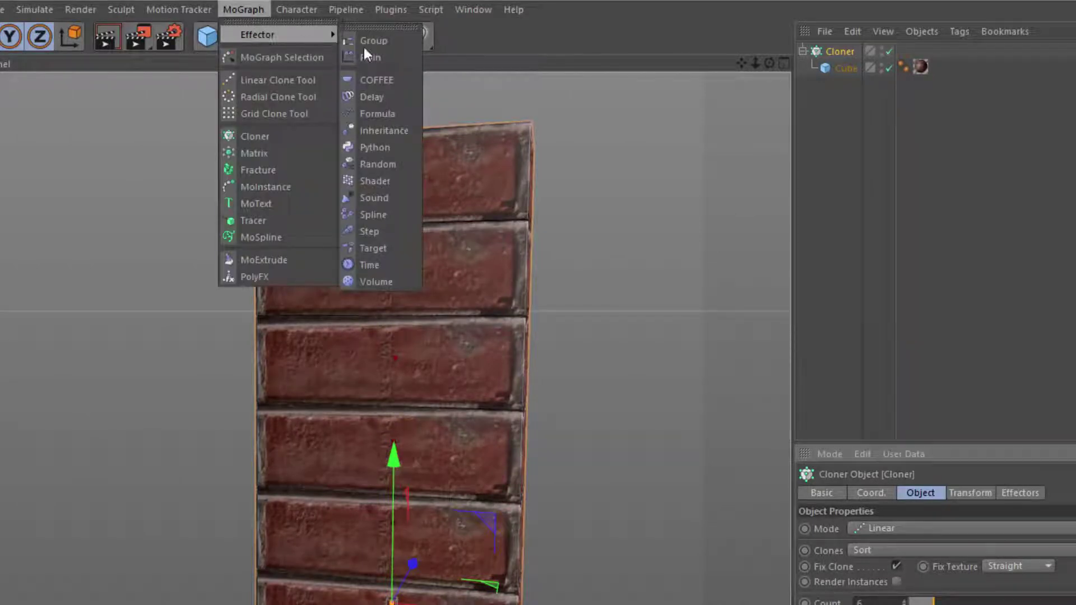
{"action": "left_click", "coordinate": [386, 119]}
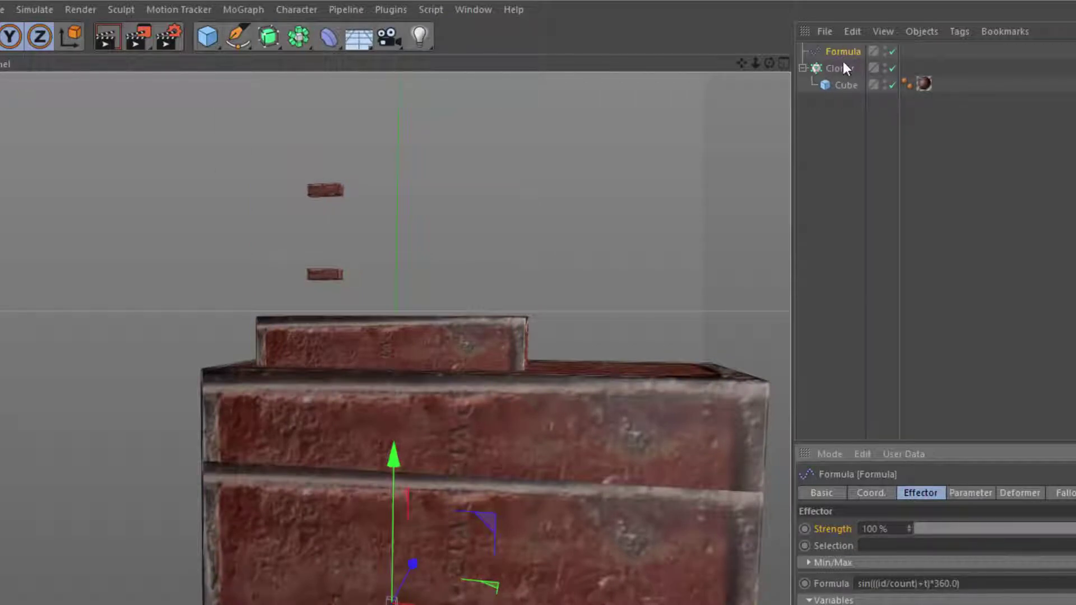
{"action": "left_click", "coordinate": [841, 68]}
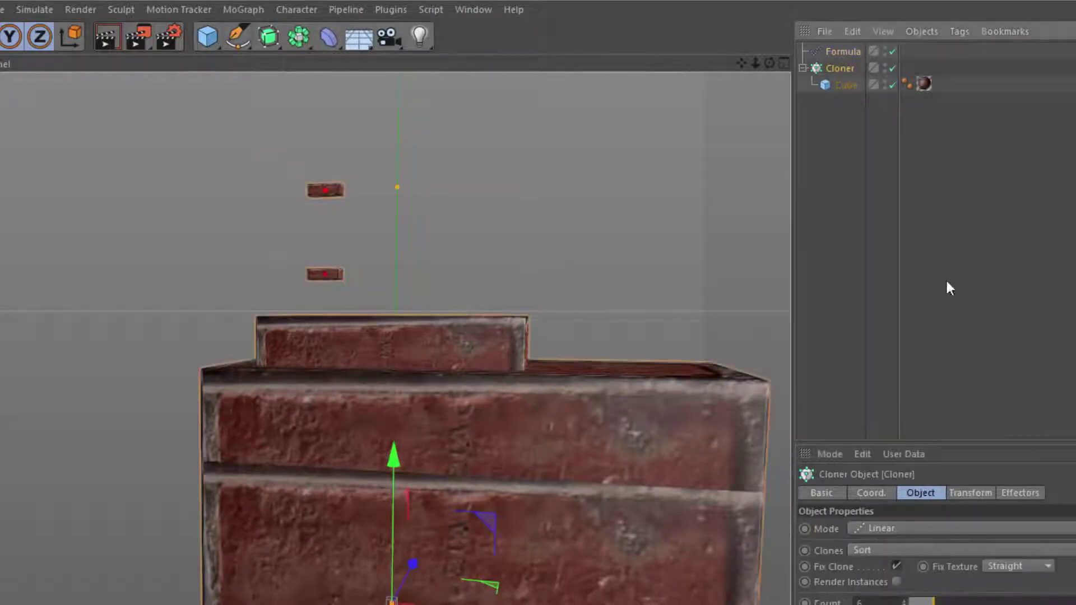
{"action": "left_click", "coordinate": [1020, 492]}
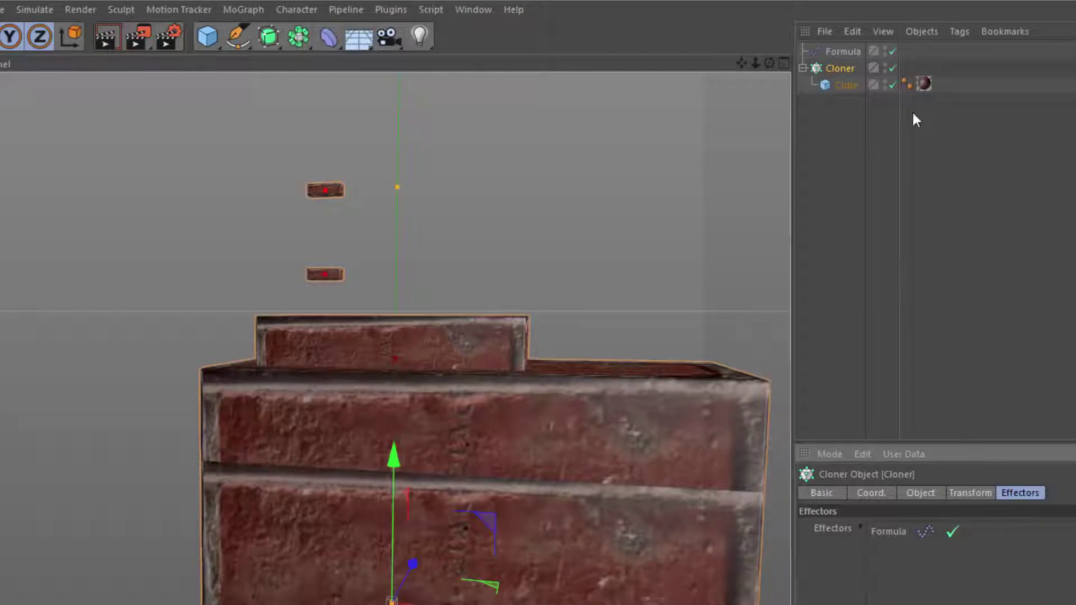
Step: Select the Formula effector and delete its entire formula, leaving the field empty
{"action": "left_click", "coordinate": [850, 51]}
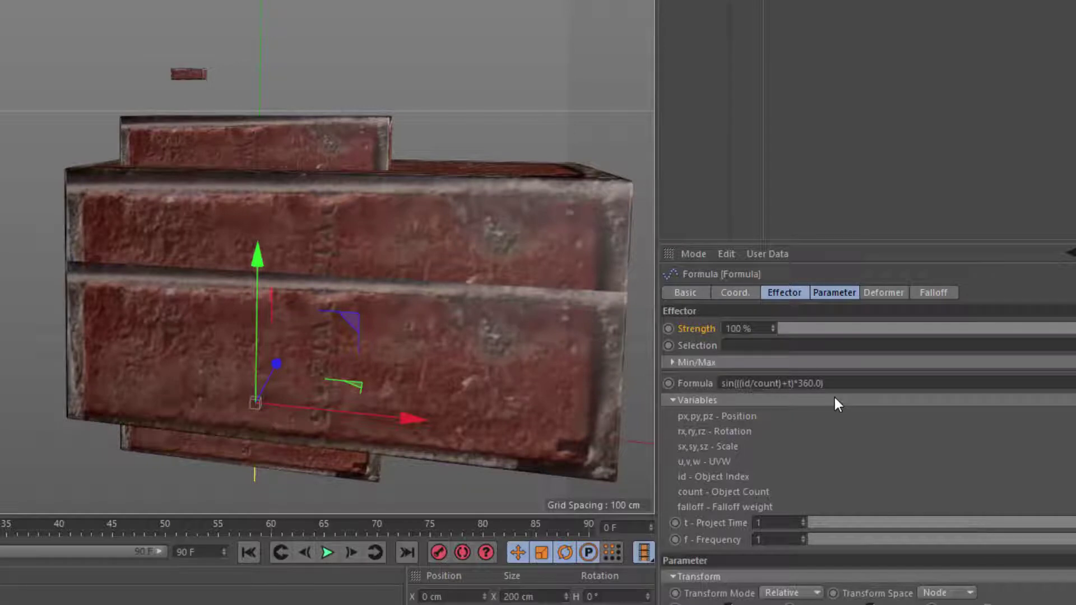
{"action": "left_click_drag", "start_coordinate": [831, 383], "coordinate": [663, 376]}
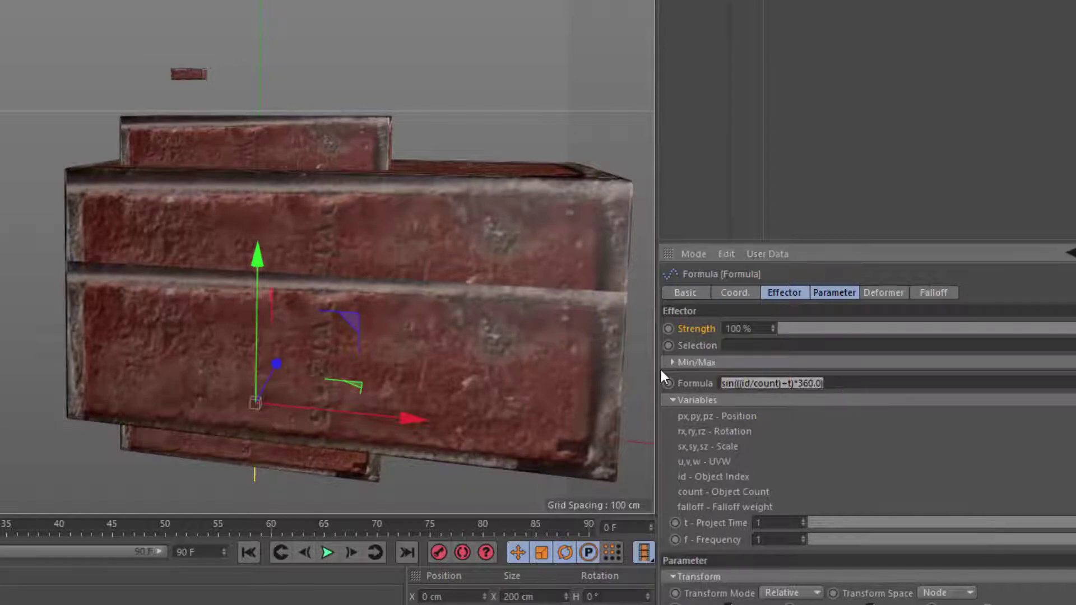
{"action": "key", "text": "BackSpace"}
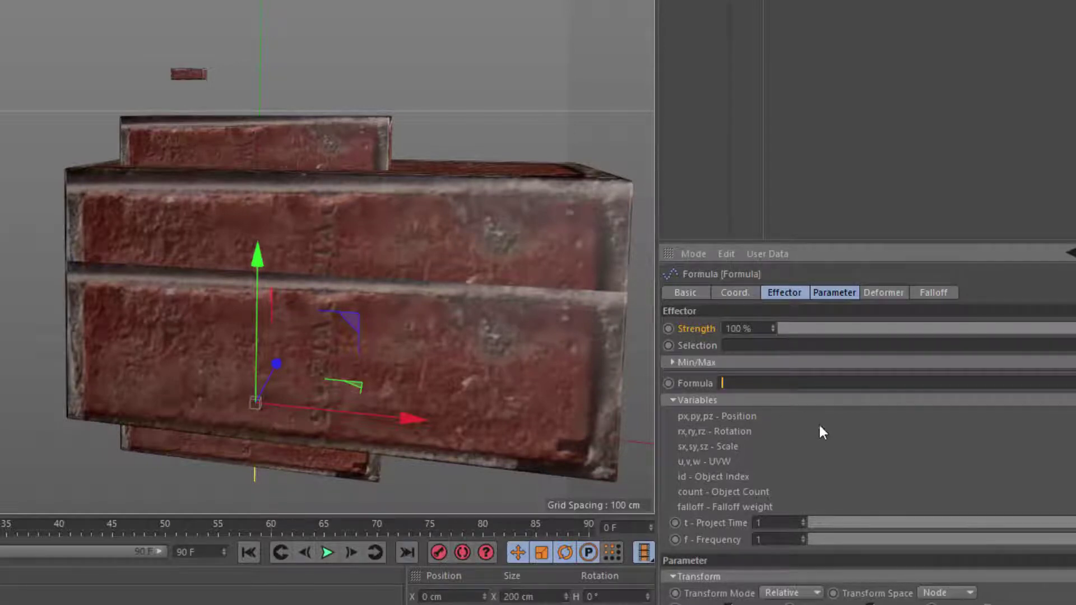
{"action": "key", "text": "Return"}
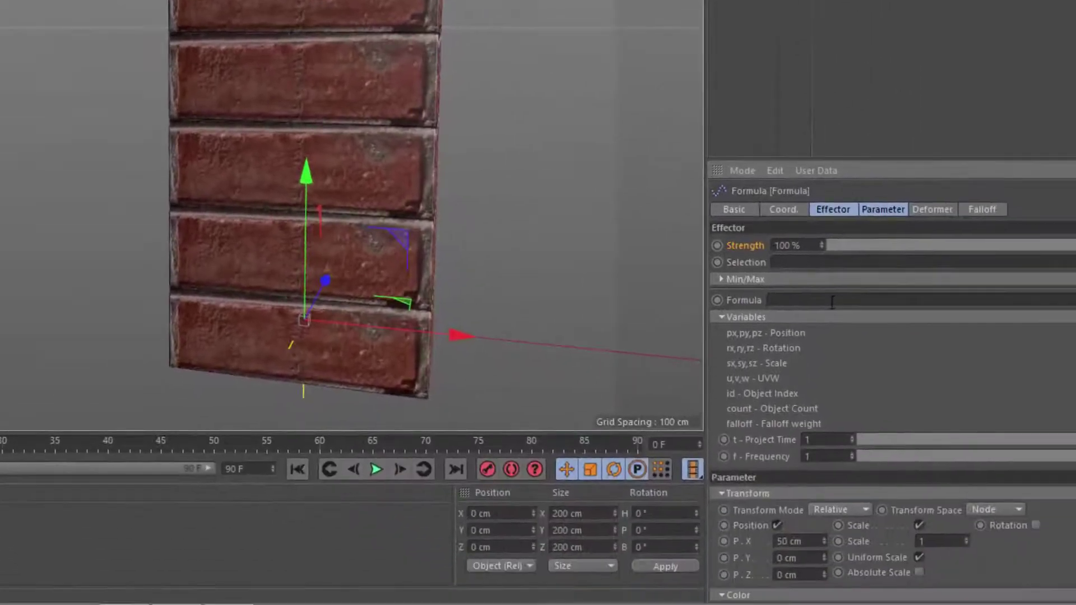
Step: Set the formula to 'id' and turn off Scale so bricks step 50 cm sideways progressively
{"action": "left_click", "coordinate": [832, 301]}
{"action": "type", "text": "id"}
{"action": "key", "text": "Return"}
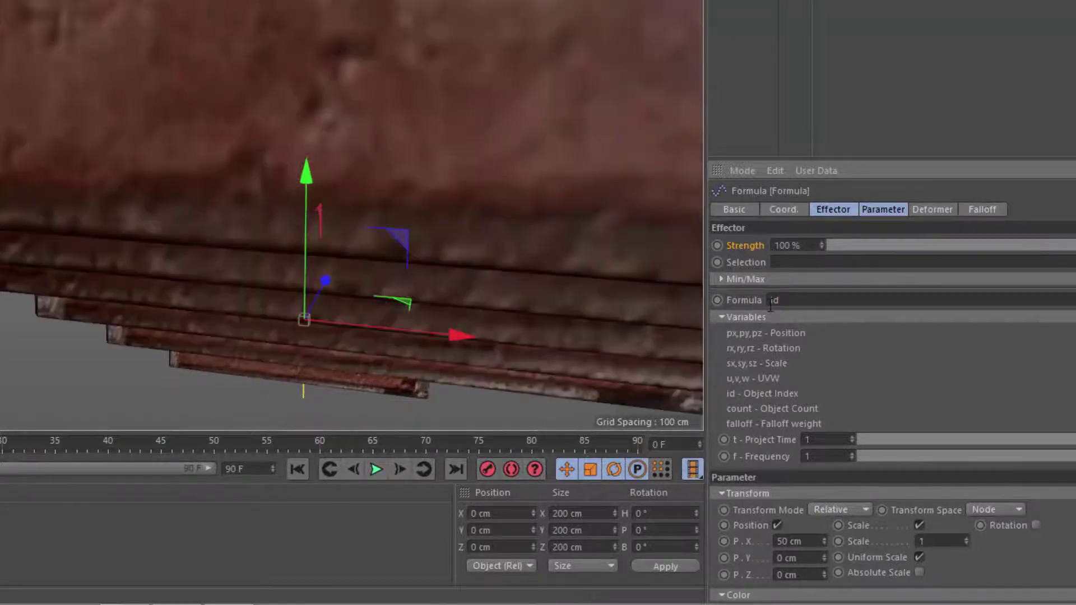
{"action": "left_click", "coordinate": [920, 526]}
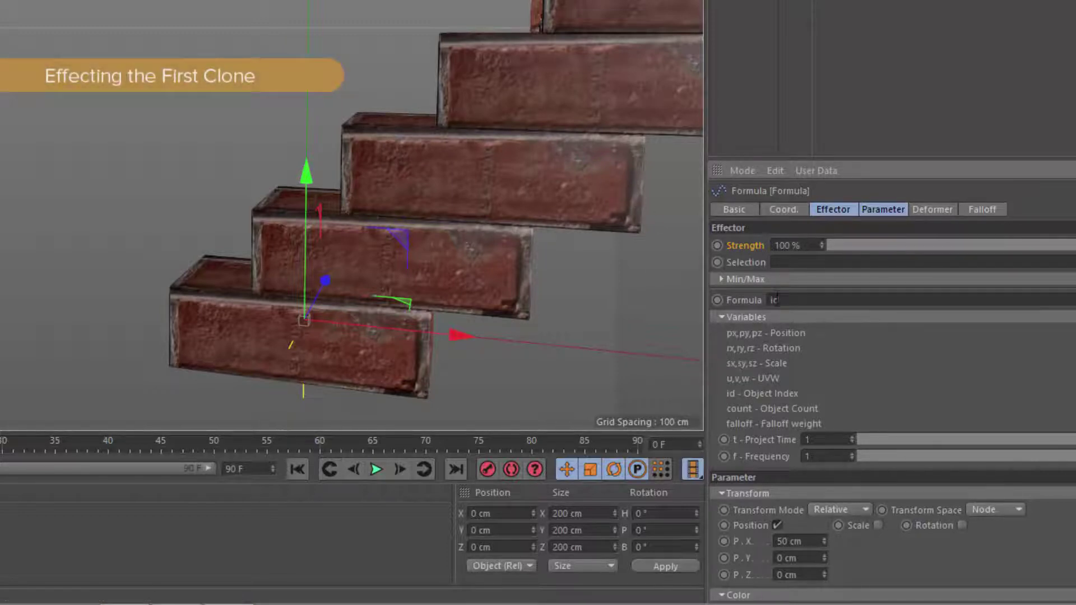
Step: Append '=0' so the formula reads 'id=0', shifting only the bottom brick
{"action": "left_click", "coordinate": [800, 301]}
{"action": "type", "text": "=0"}
{"action": "key", "text": "Return"}
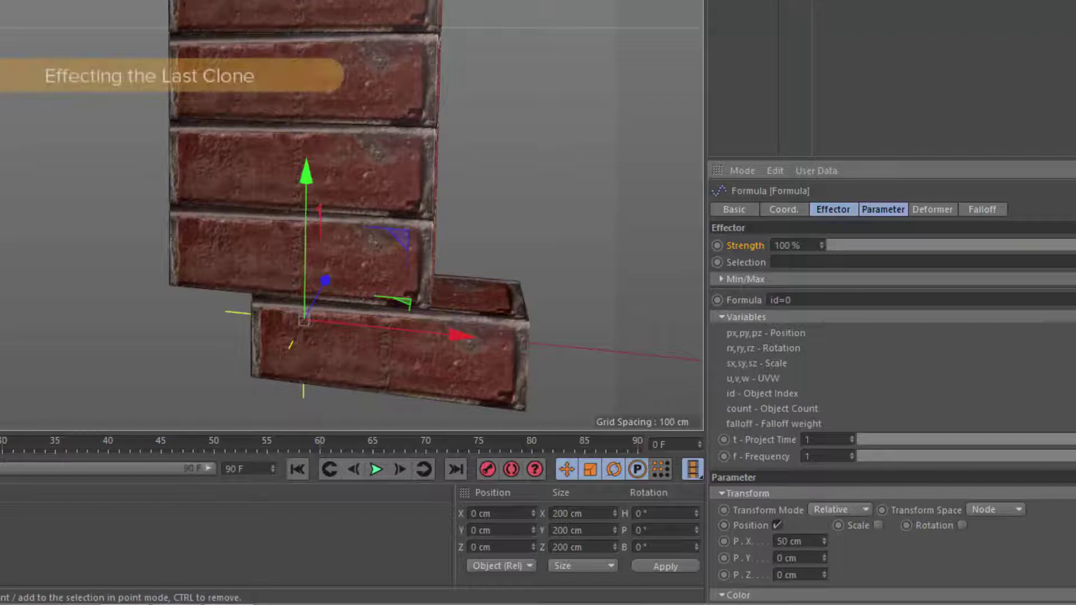
Step: Rewrite the formula as 'id=(count-1)' so only the top brick shifts sideways
{"action": "double_click", "coordinate": [788, 300]}
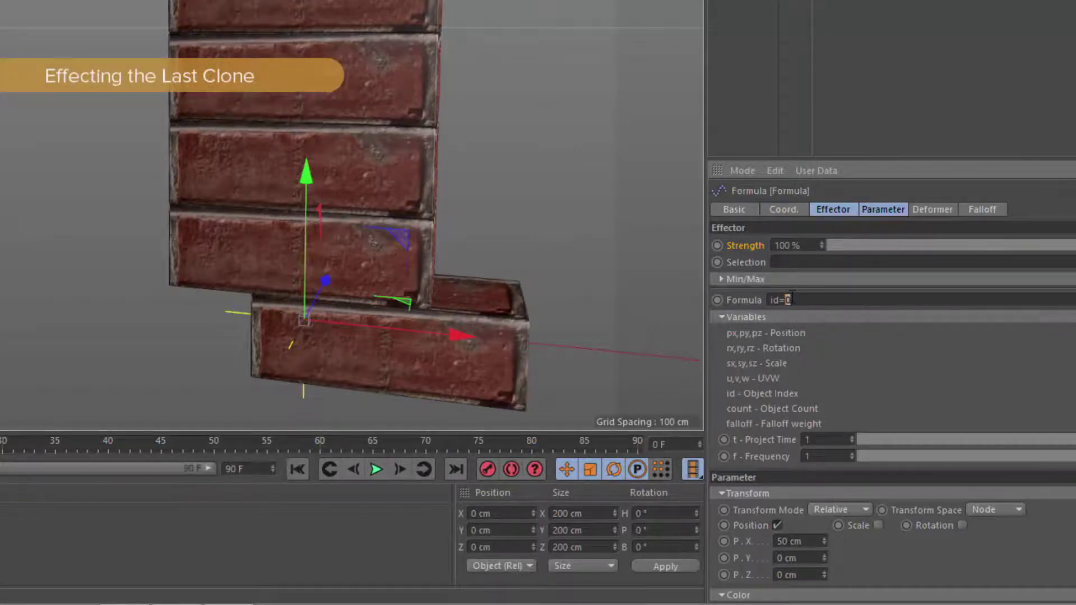
{"action": "type", "text": "count-1"}
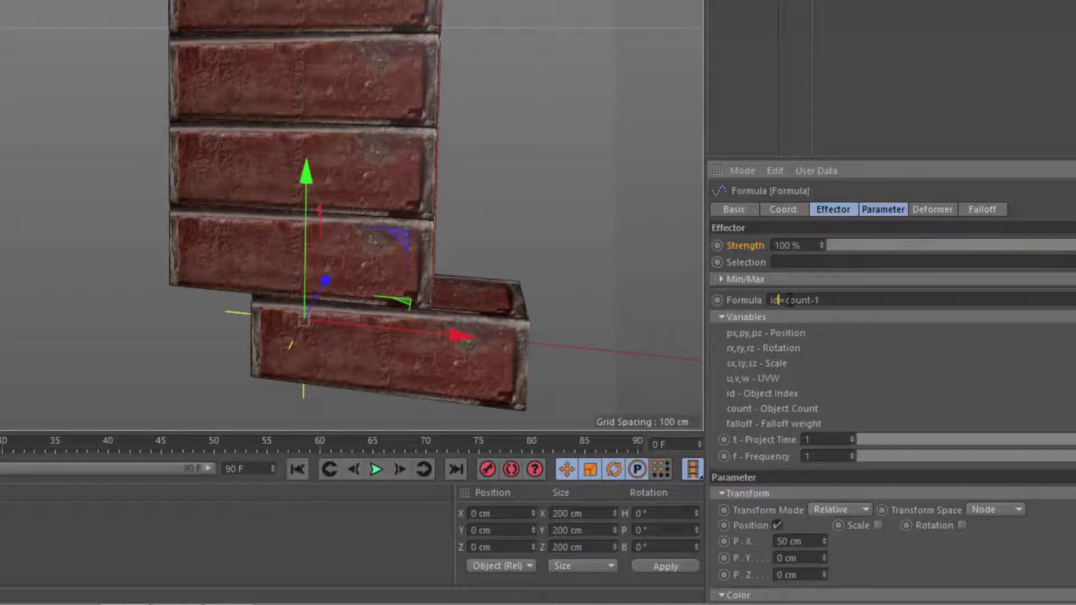
{"action": "left_click", "coordinate": [785, 300]}
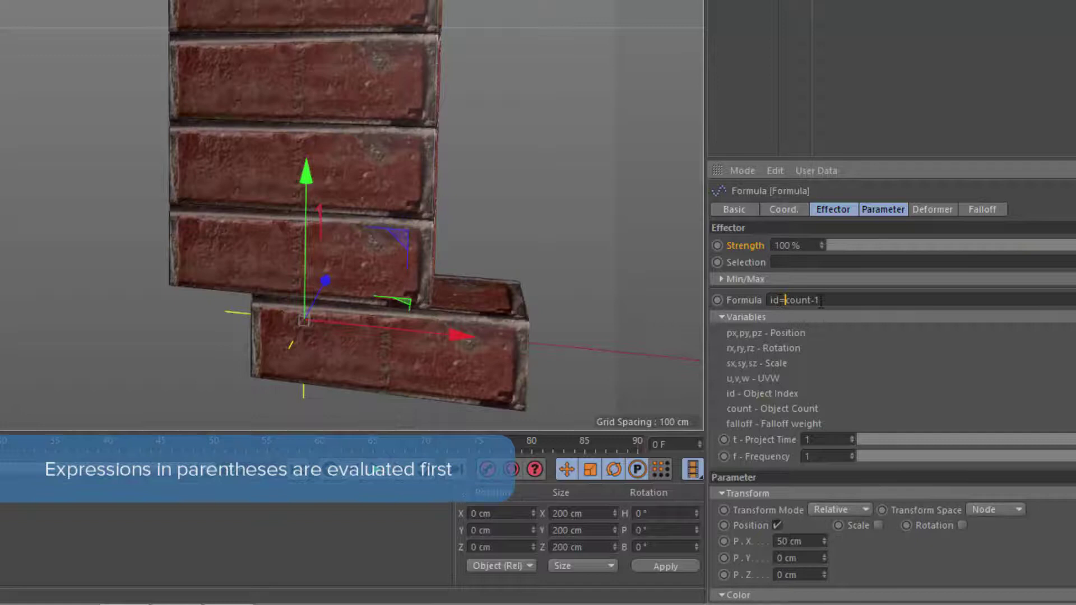
{"action": "type", "text": "("}
{"action": "left_click", "coordinate": [860, 305]}
{"action": "type", "text": ")"}
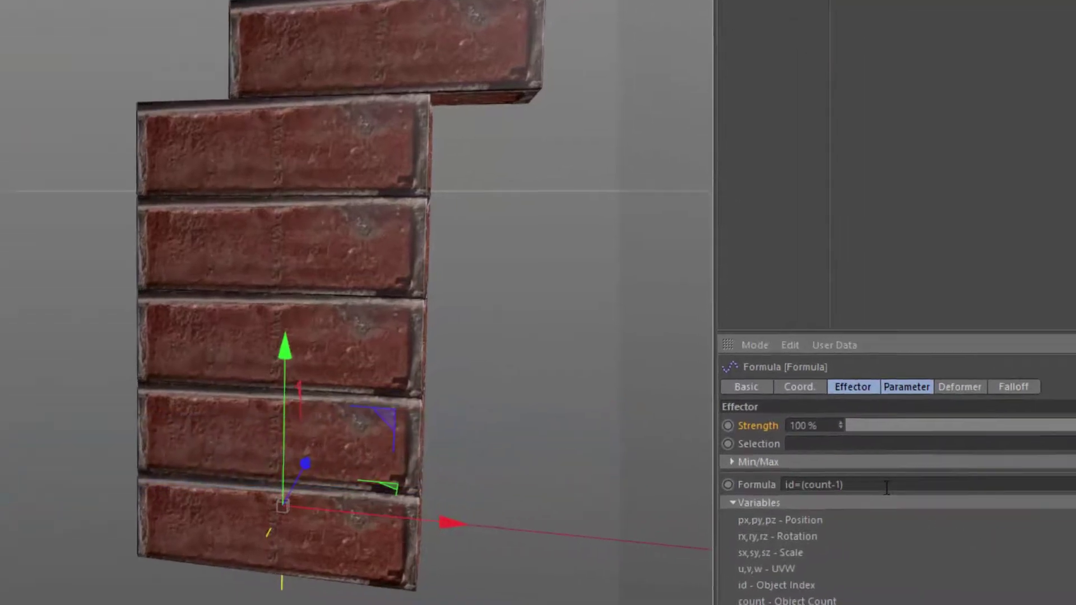
Step: Replace the formula with 'mod(id;2)' to offset every other brick
{"action": "double_click", "coordinate": [869, 501]}
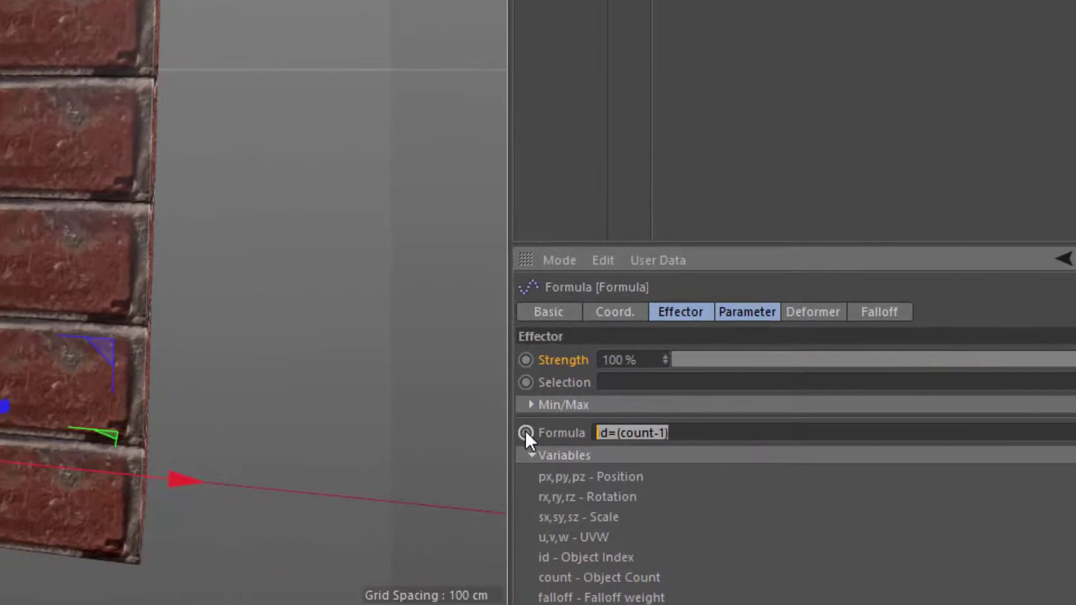
{"action": "type", "text": "mod(id"}
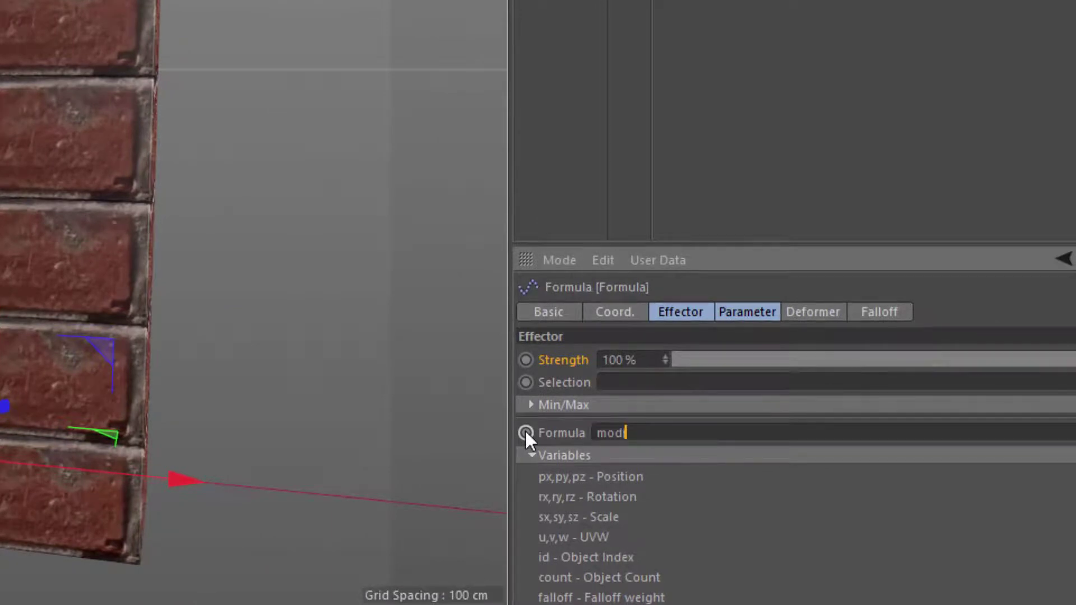
{"action": "type", "text": ";2)"}
{"action": "key", "text": "Return"}
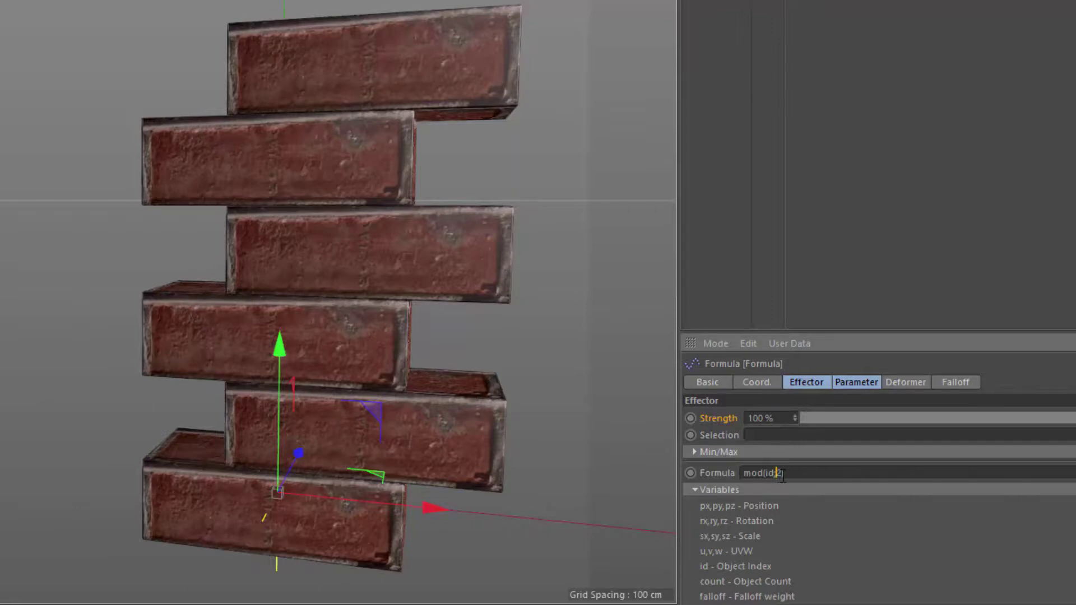
Step: Change the divisor to 3 so the formula reads 'mod(id;3)'
{"action": "double_click", "coordinate": [779, 474]}
{"action": "type", "text": "3"}
{"action": "key", "text": "Return"}
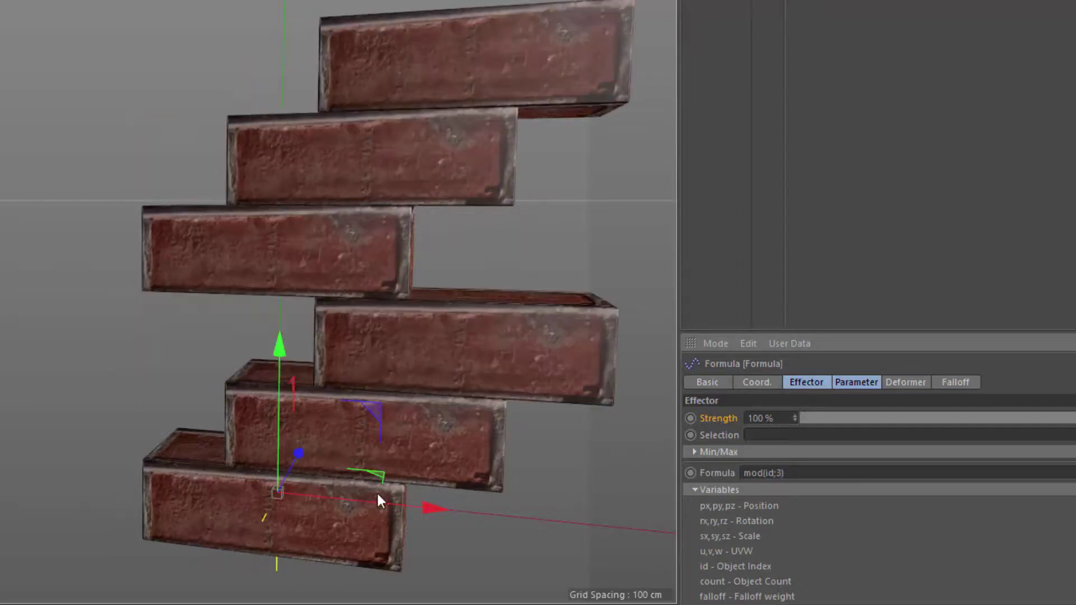
Step: Change the divisor to 4, giving 'mod(id;4)' with a repeating four-brick cycle
{"action": "double_click", "coordinate": [780, 473]}
{"action": "type", "text": "4"}
{"action": "key", "text": "Return"}
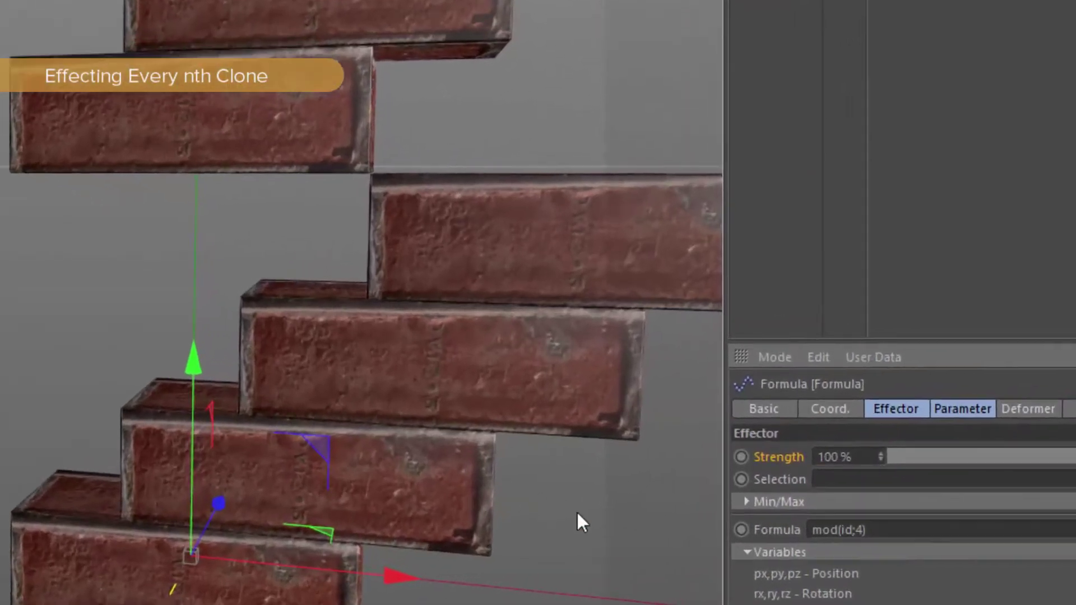
Step: Try 'mod(id;3)=0', then swap = for > to get 'mod(id;3)>0'
{"action": "double_click", "coordinate": [859, 530]}
{"action": "type", "text": "3)"}
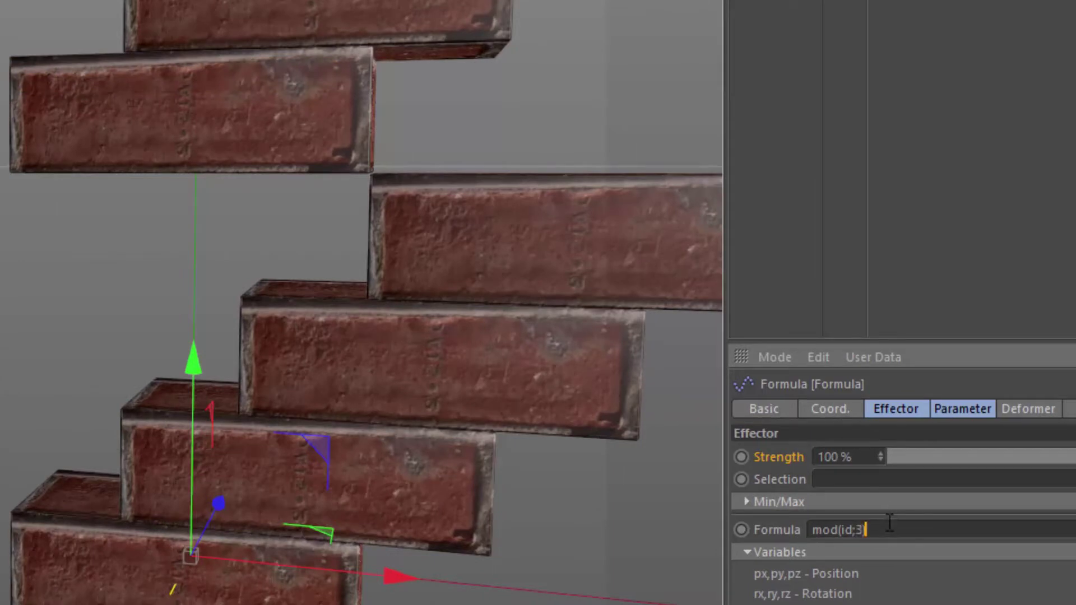
{"action": "type", "text": "=0"}
{"action": "key", "text": "Return"}
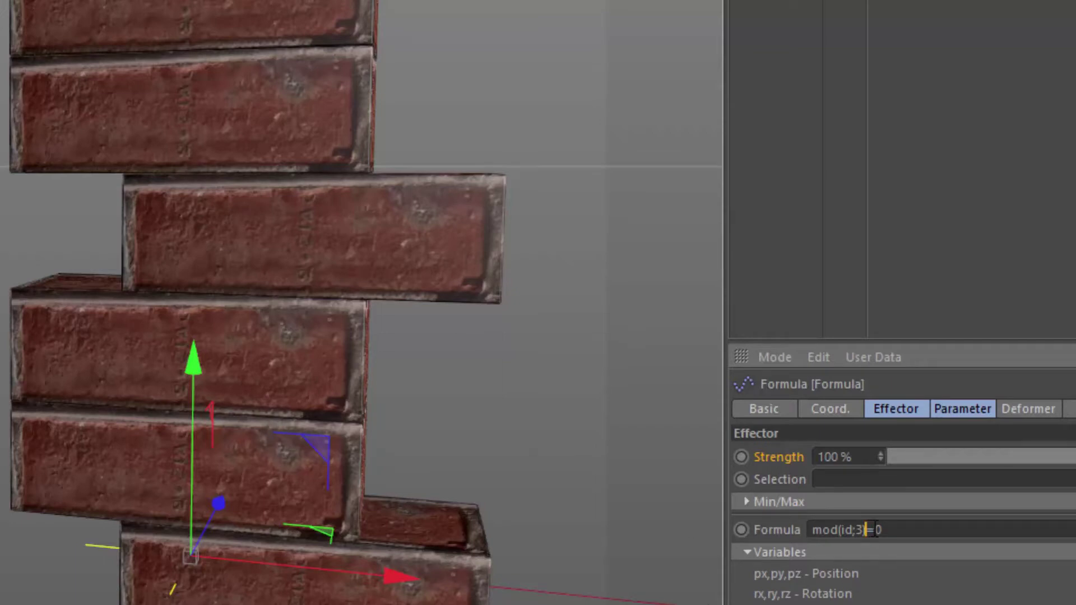
{"action": "left_click_drag", "start_coordinate": [866, 530], "coordinate": [878, 529]}
{"action": "key", "text": "Return"}
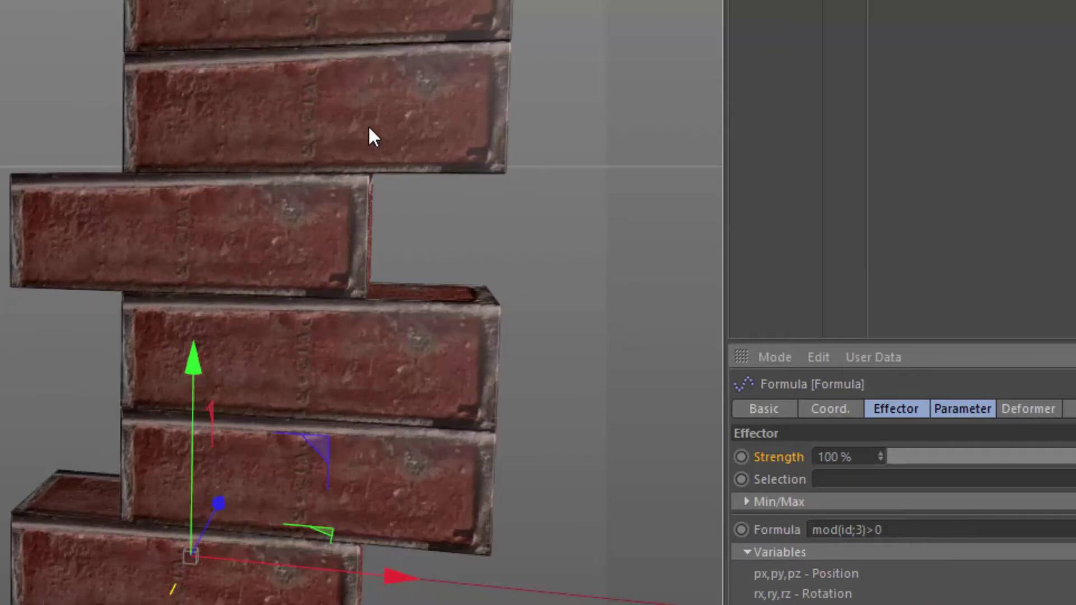